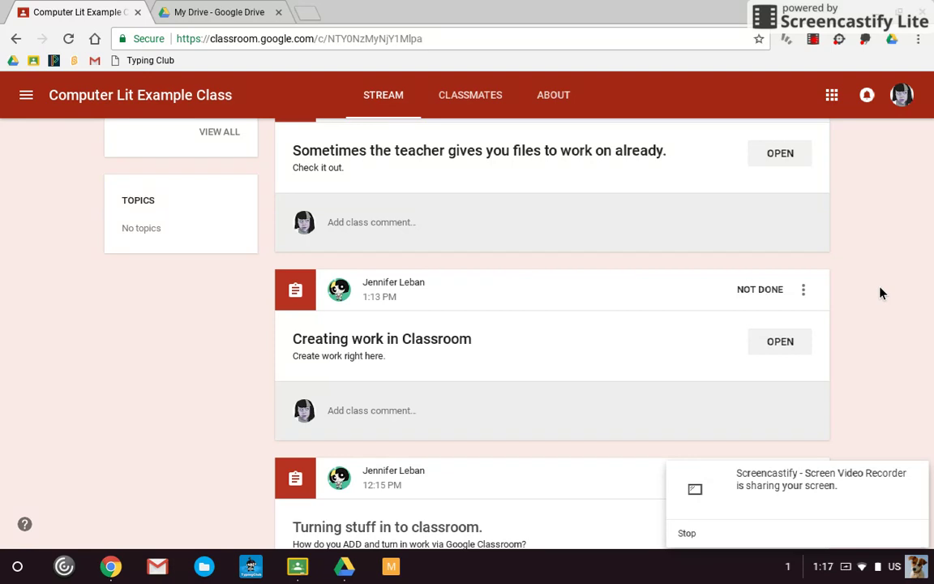
# Open the "Sometimes the teacher gives you files to work on already." assignment, view its attached document, and close the document and My Drive pages
pyautogui.scroll(3, 875, 295)
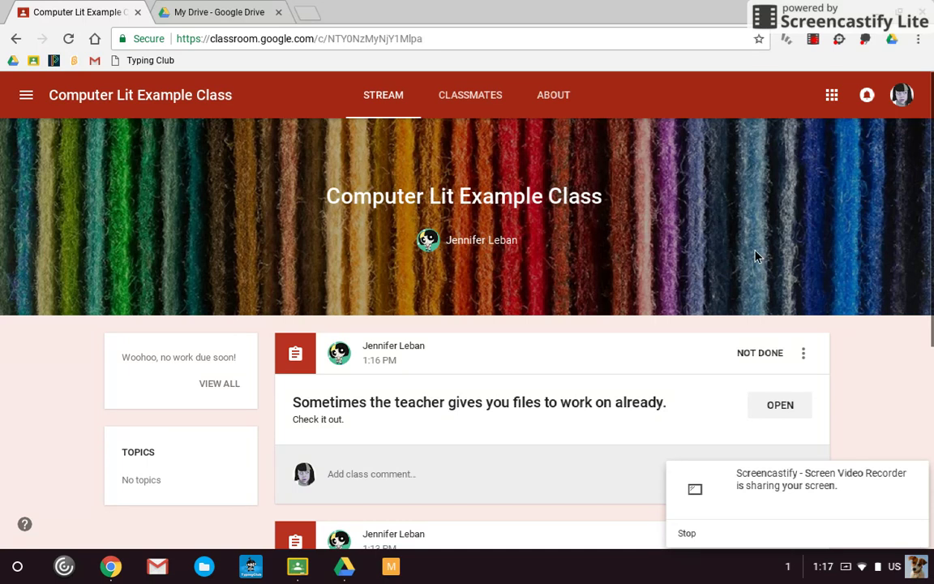
pyautogui.scroll(-1, 881, 349)
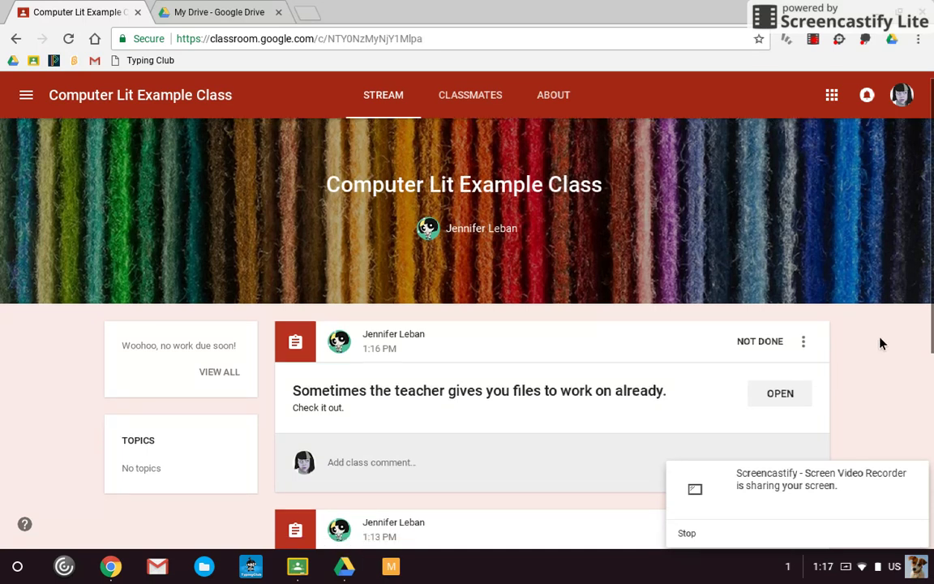
pyautogui.scroll(-1, 880, 342)
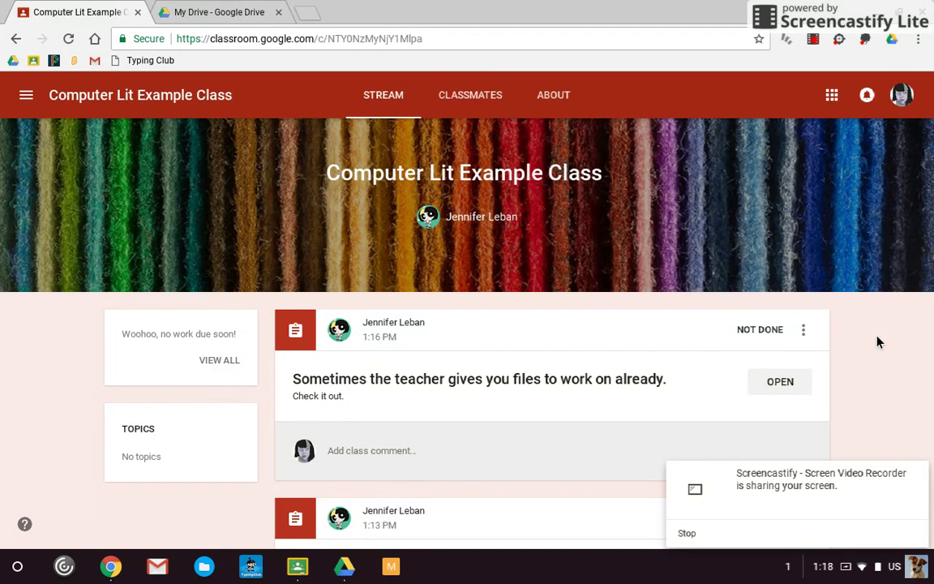
pyautogui.scroll(-1, 879, 342)
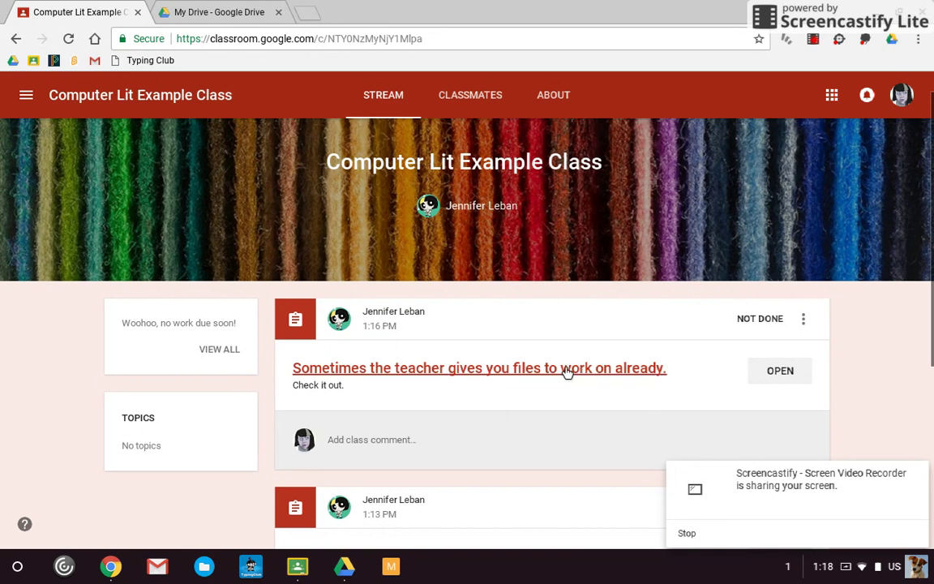
pyautogui.click(781, 381)
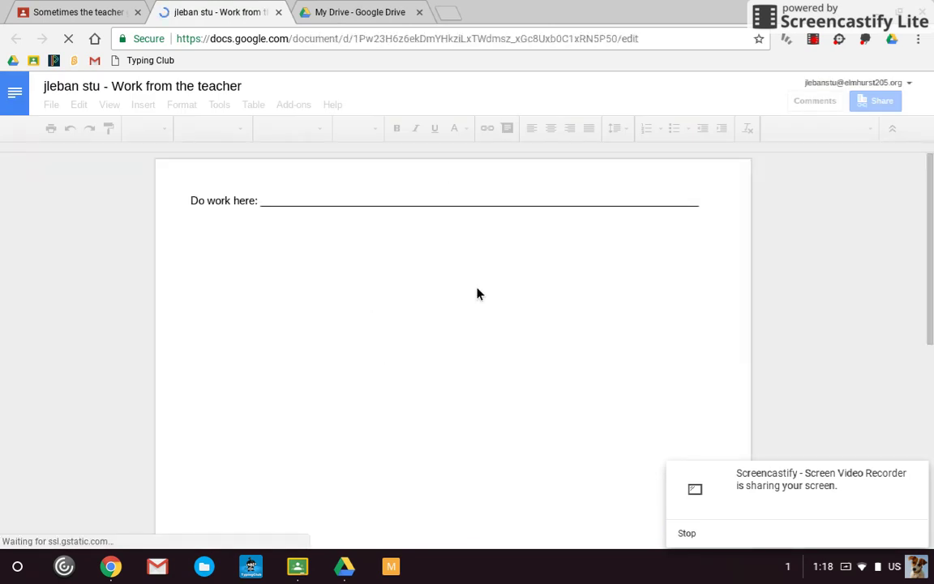
pyautogui.click(279, 12)
pyautogui.click(274, 12)
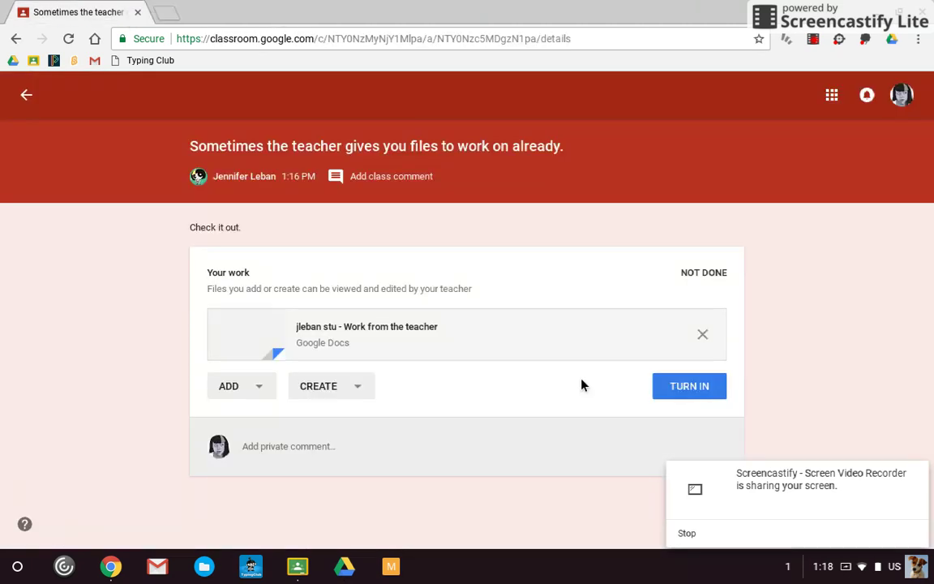
# Turn in the teacher-provided document for this assignment and return to the class stream
pyautogui.click(699, 396)
pyautogui.click(655, 376)
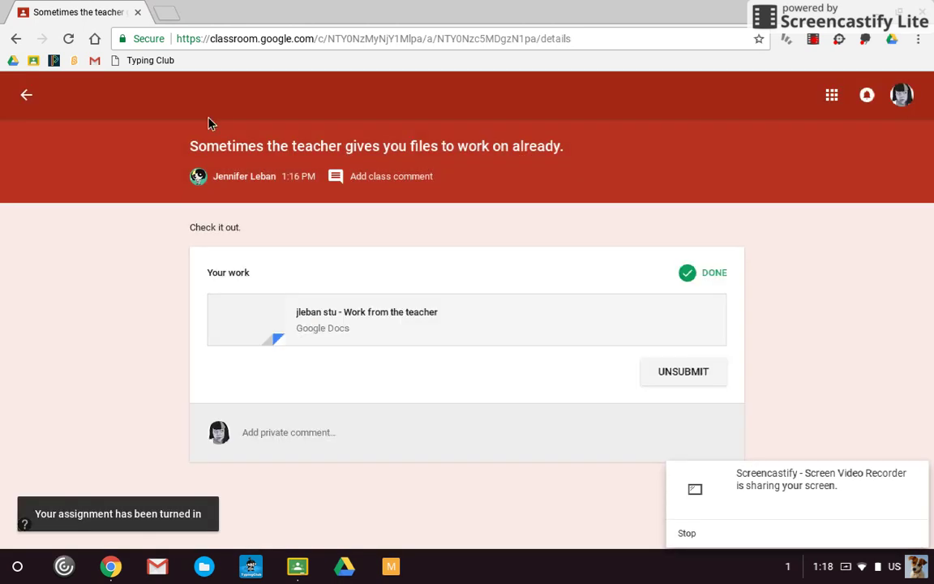
pyautogui.click(26, 95)
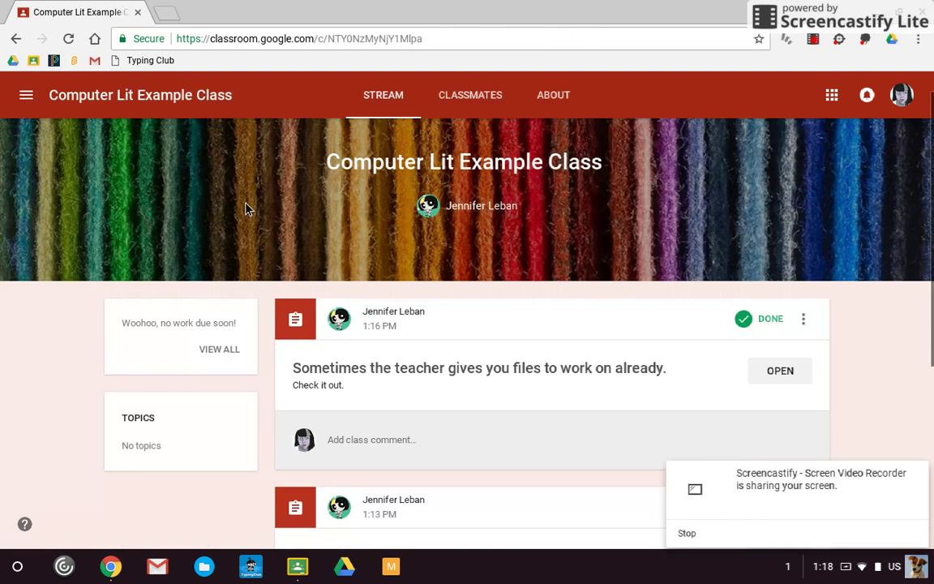
# Open the "Creating work in Classroom" assignment and create a new Google Docs document as its work
pyautogui.scroll(-3, 829, 301)
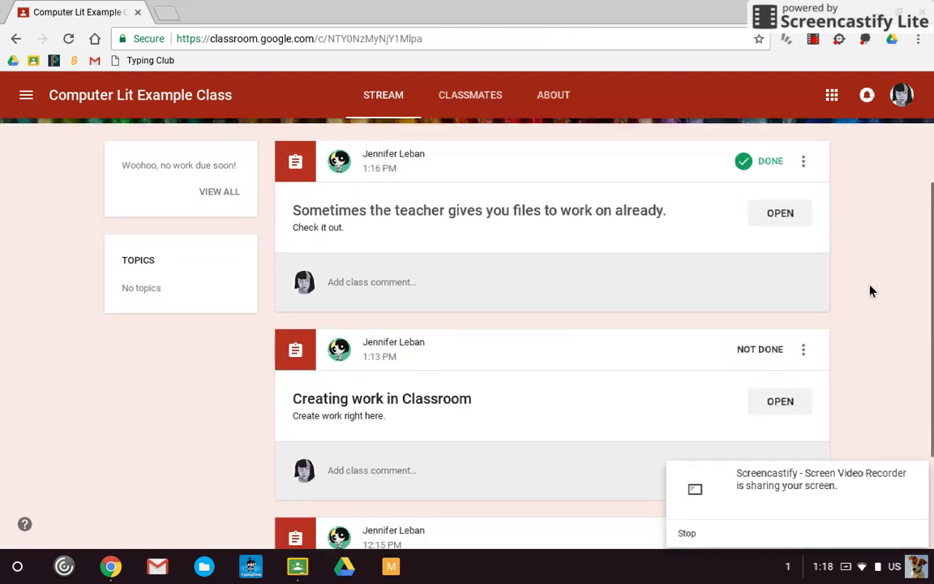
pyautogui.scroll(-1, 866, 288)
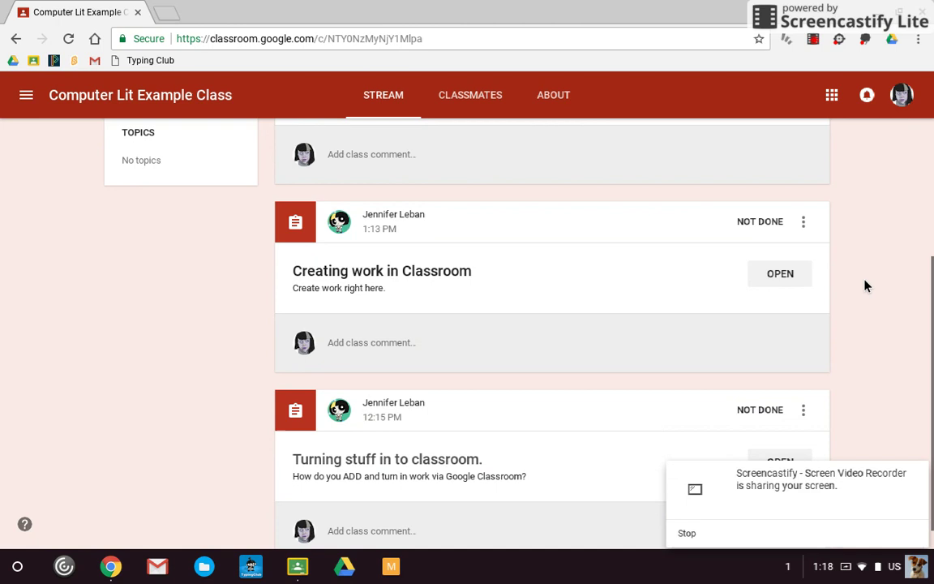
pyautogui.click(767, 275)
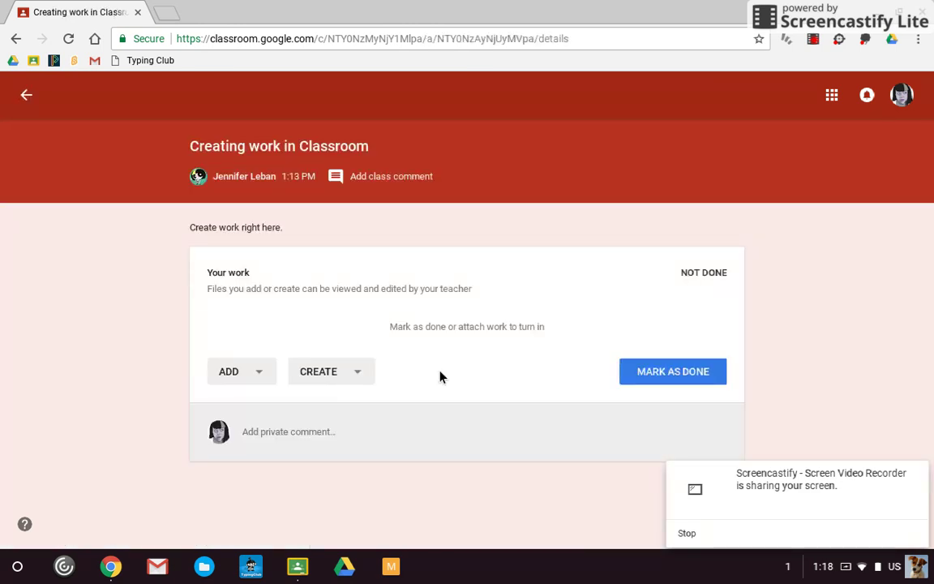
pyautogui.click(358, 375)
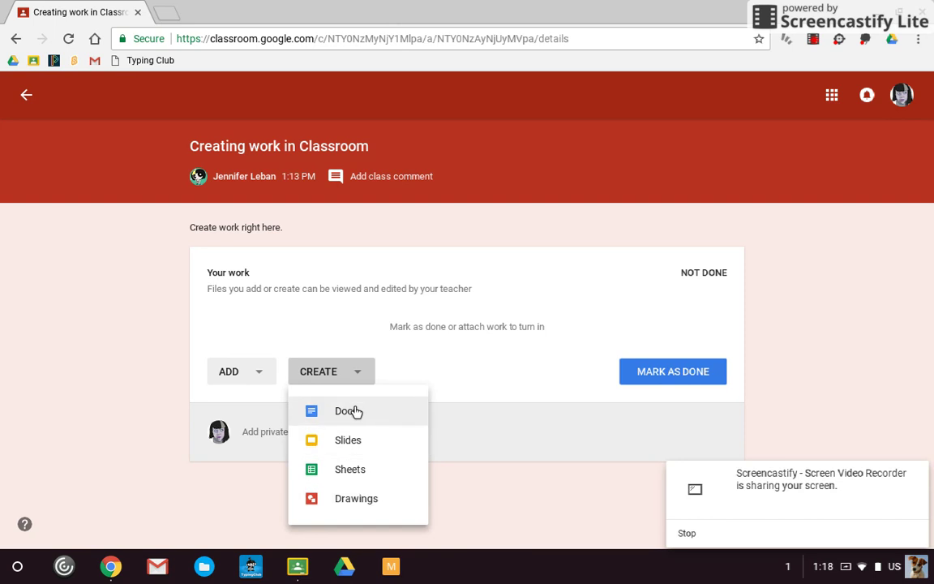
pyautogui.click(354, 411)
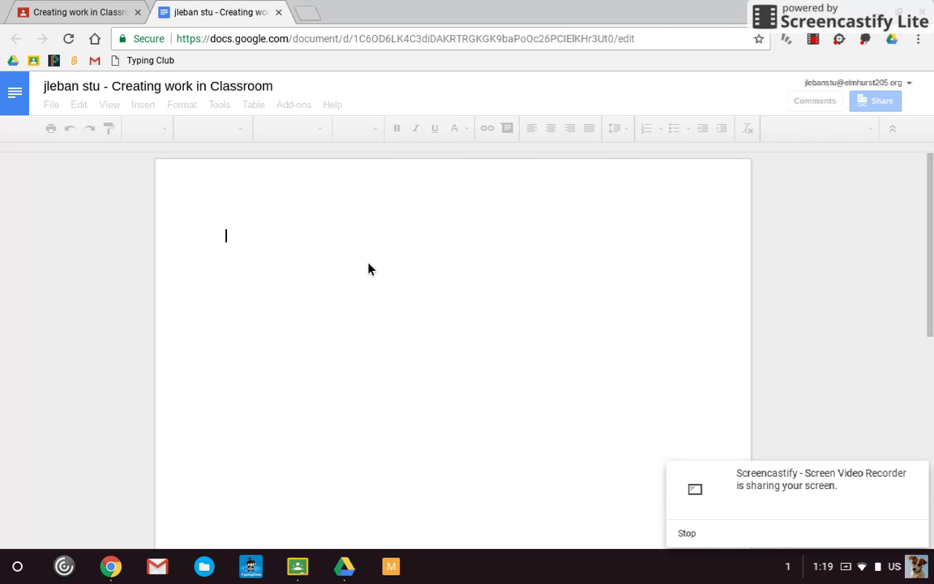
# Write "Here is my work." in the new document and stay on the page while it saves
pyautogui.write('Here ')
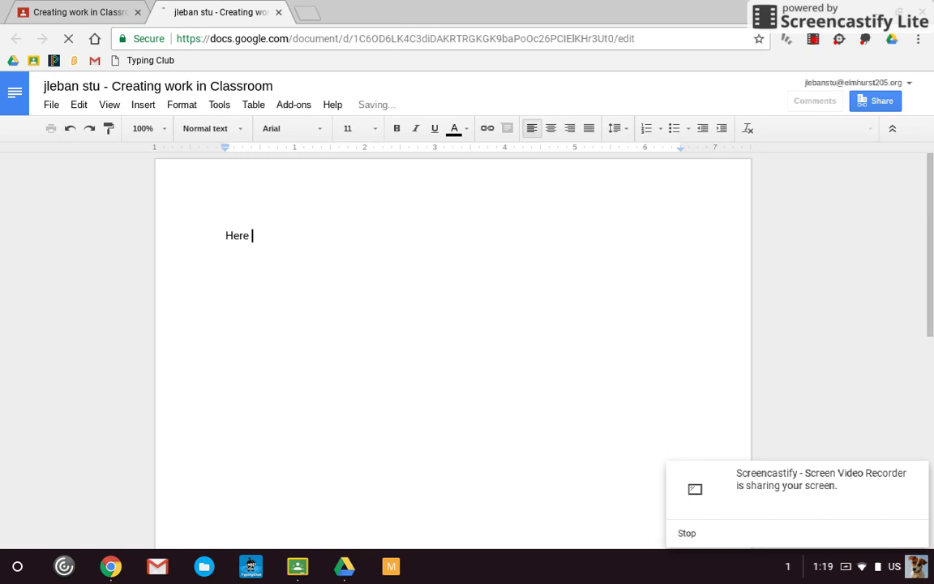
pyautogui.write('is my work.')
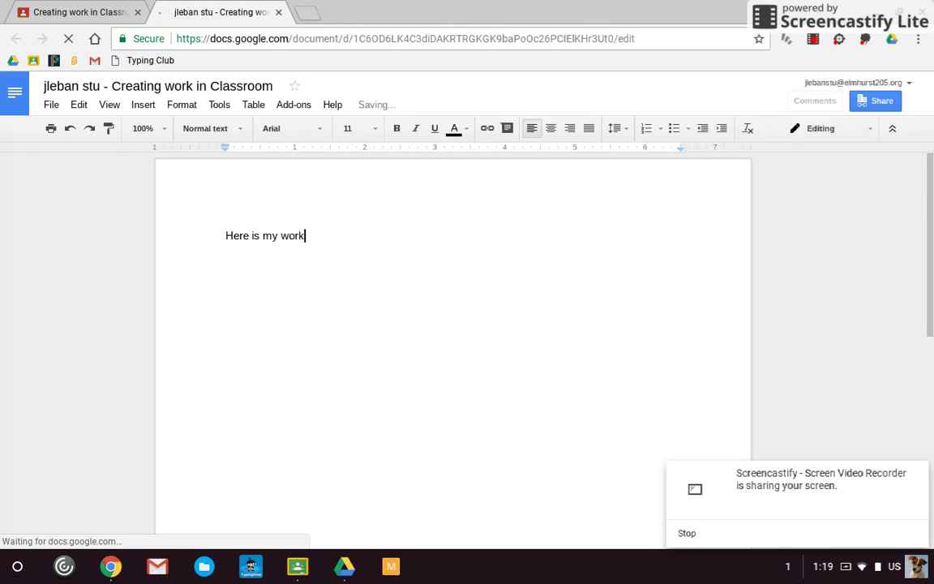
pyautogui.click(278, 13)
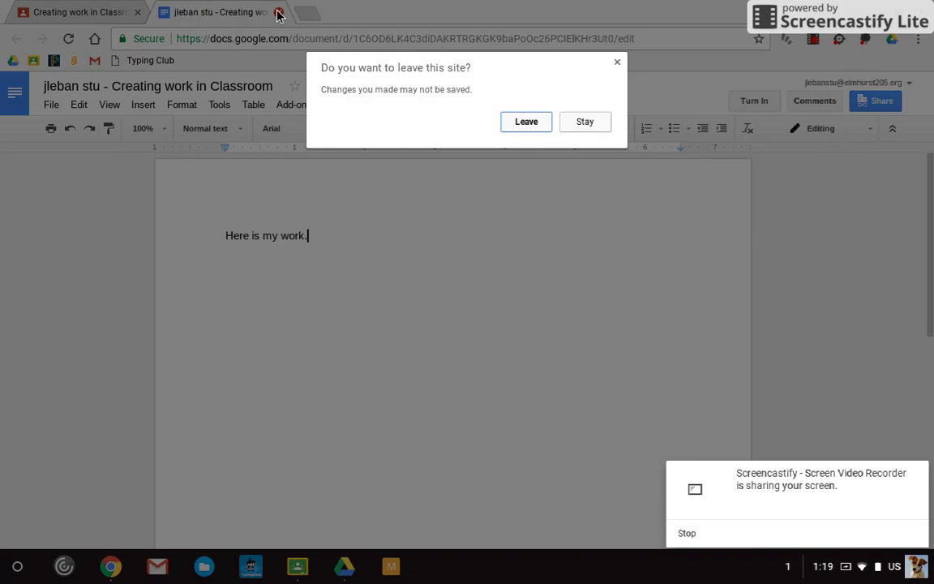
pyautogui.click(589, 123)
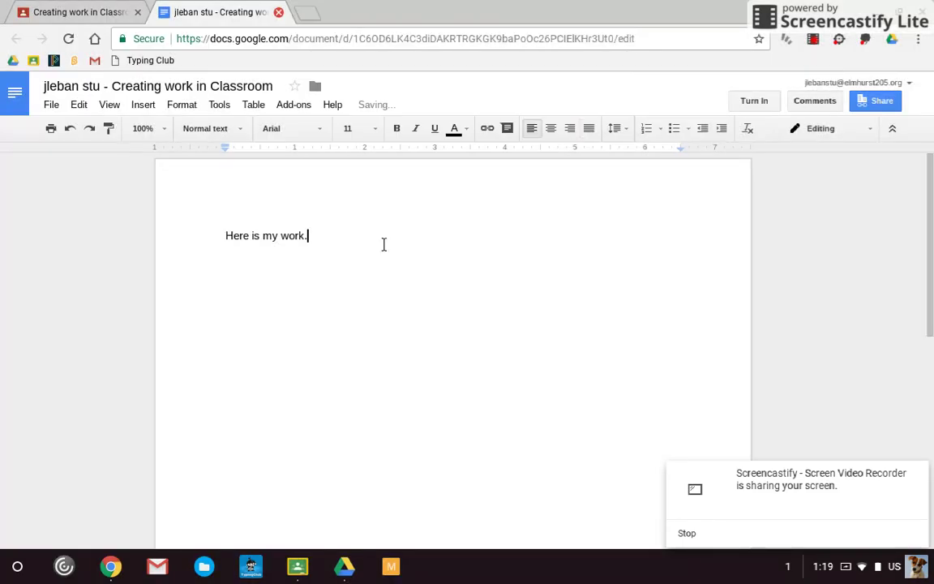
# Turn in the new document for "Creating work in Classroom", close the document, and return to the class stream
pyautogui.click(104, 13)
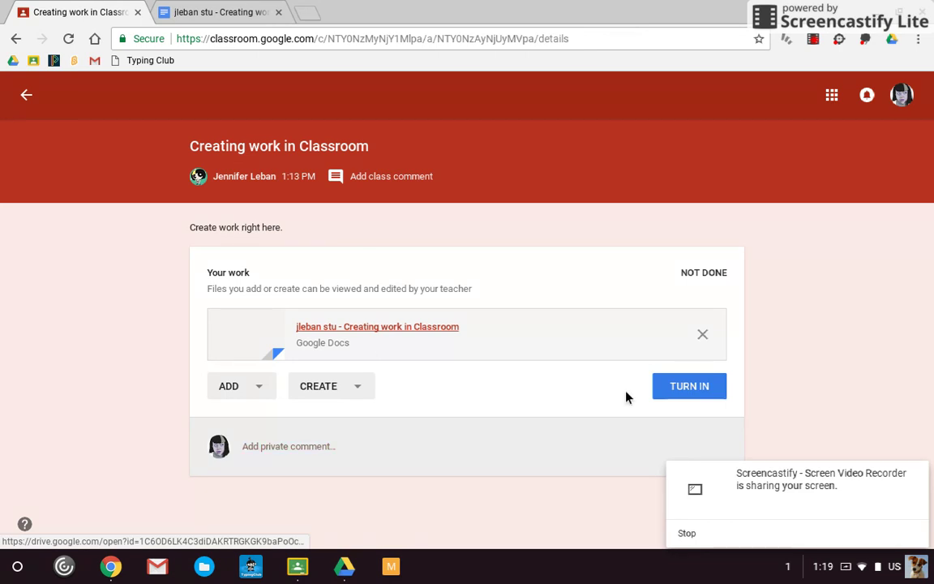
pyautogui.click(692, 391)
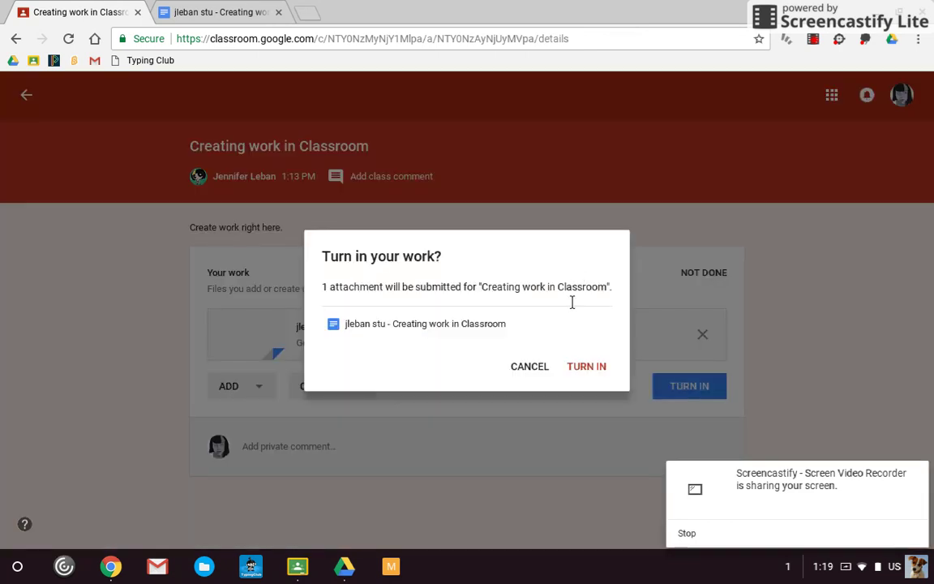
pyautogui.click(596, 371)
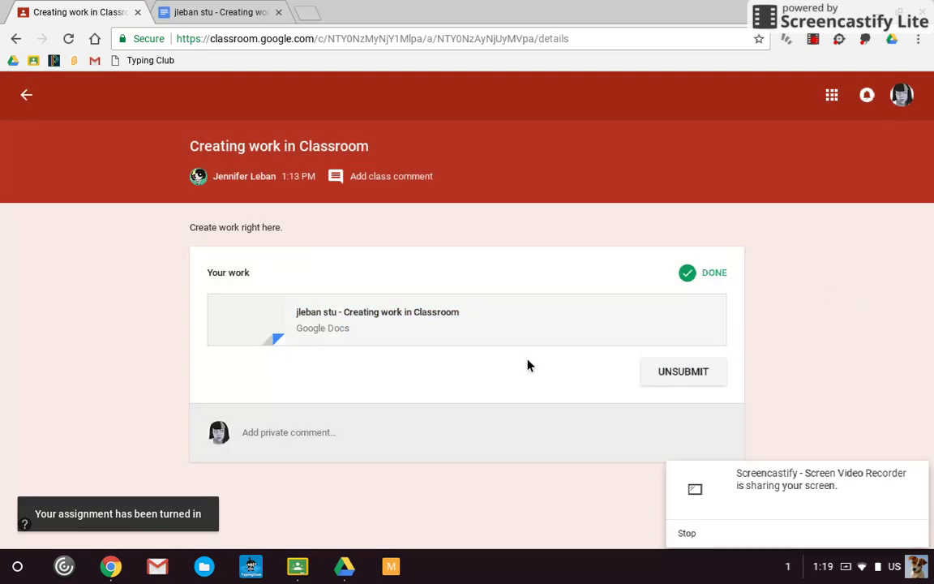
pyautogui.click(279, 12)
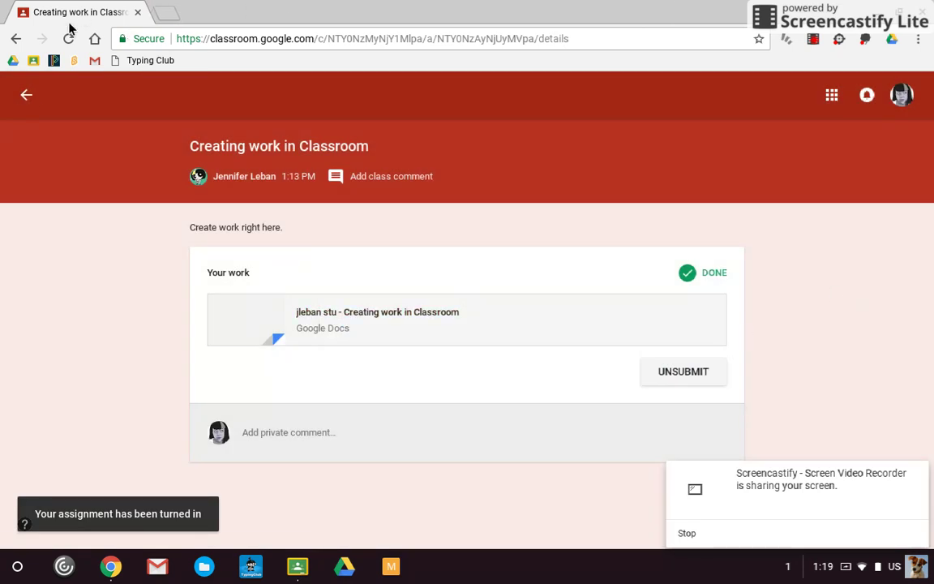
pyautogui.click(26, 94)
# Open the "Turning stuff in to classroom." assignment and attach the "Turn this in" document from Google Drive
pyautogui.scroll(-1, 844, 259)
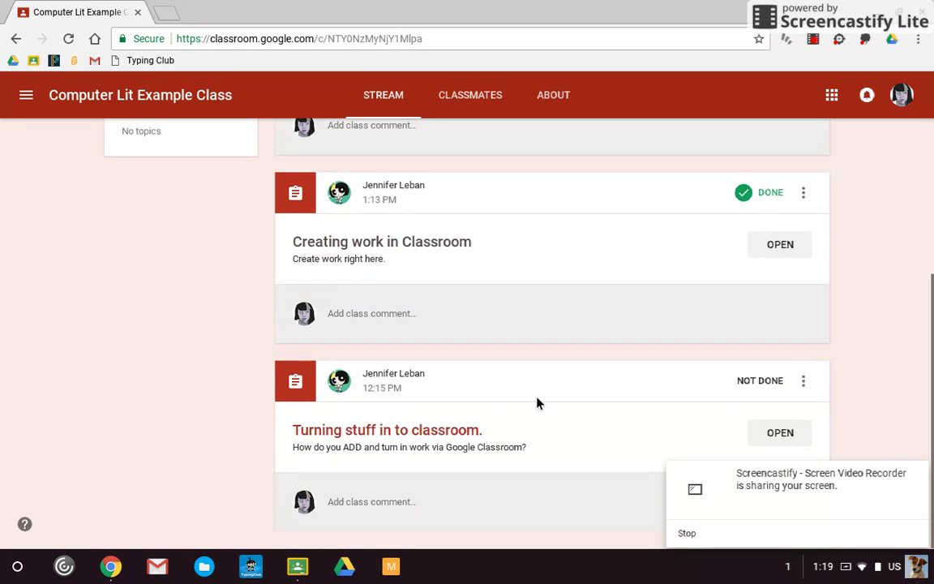
pyautogui.click(460, 433)
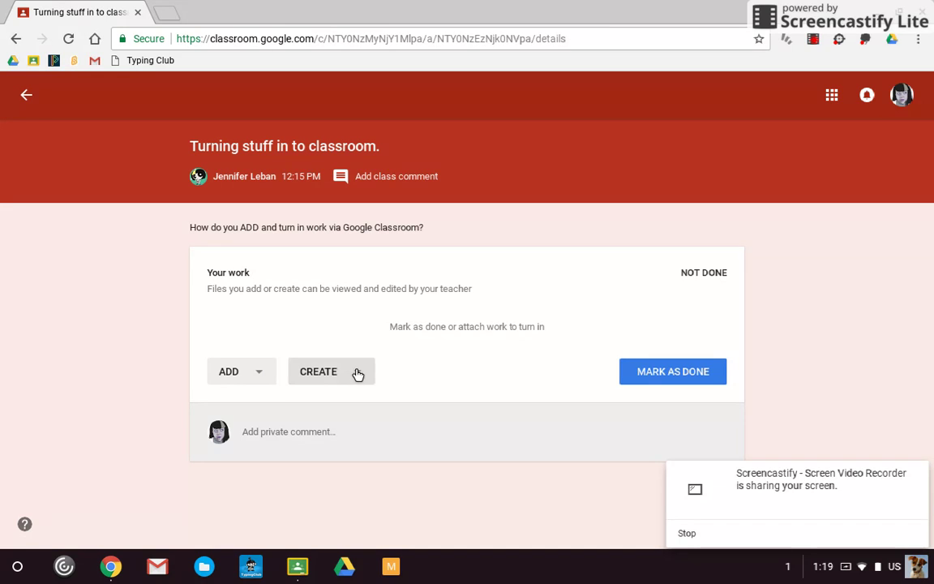
pyautogui.click(258, 374)
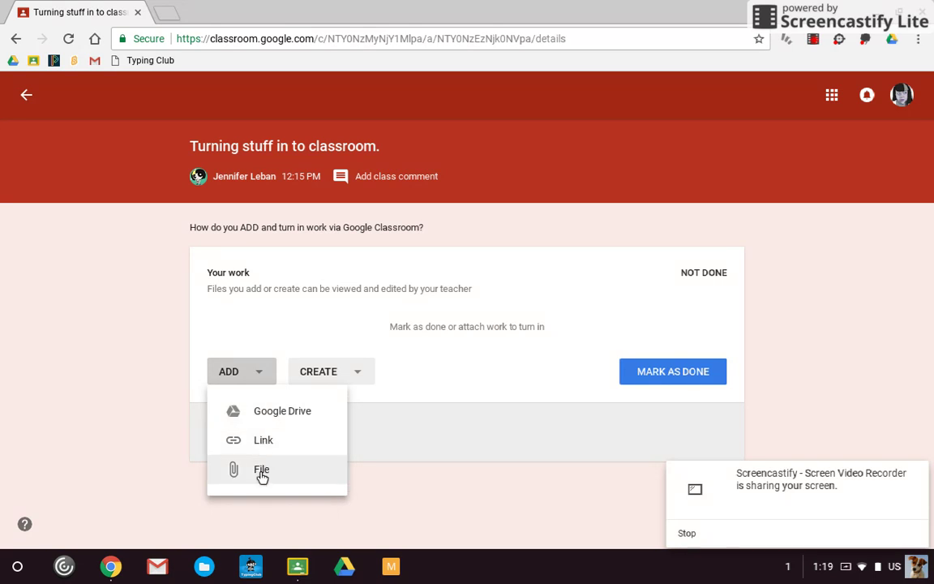
pyautogui.click(280, 416)
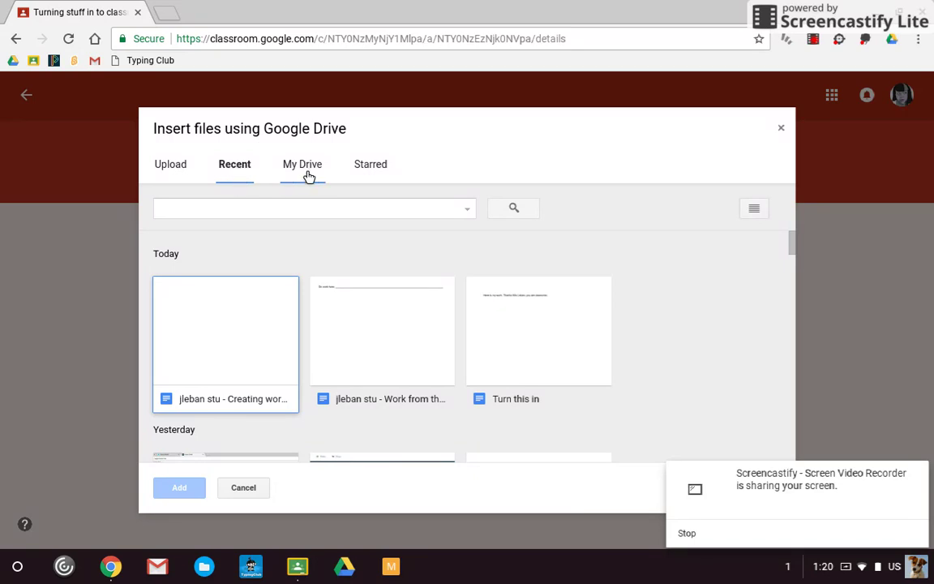
pyautogui.doubleClick(557, 338)
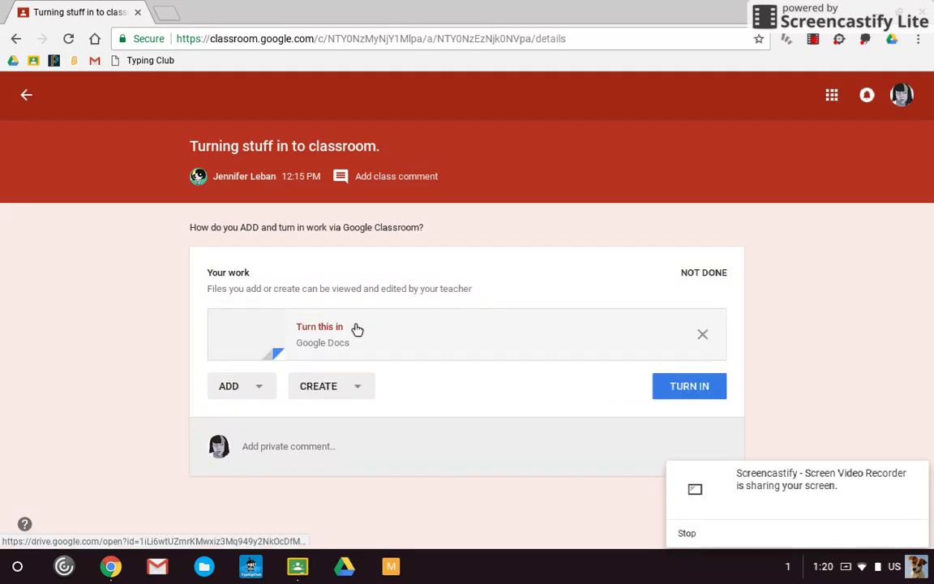
# Turn in the "Turn this in" document for this assignment and review the assignments' completion status in the class stream
pyautogui.click(710, 388)
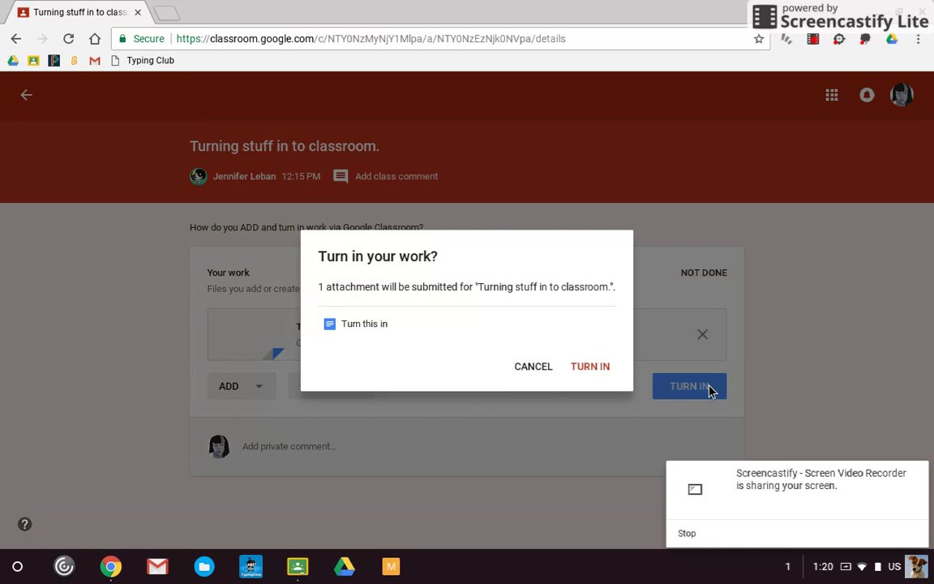
pyautogui.click(601, 370)
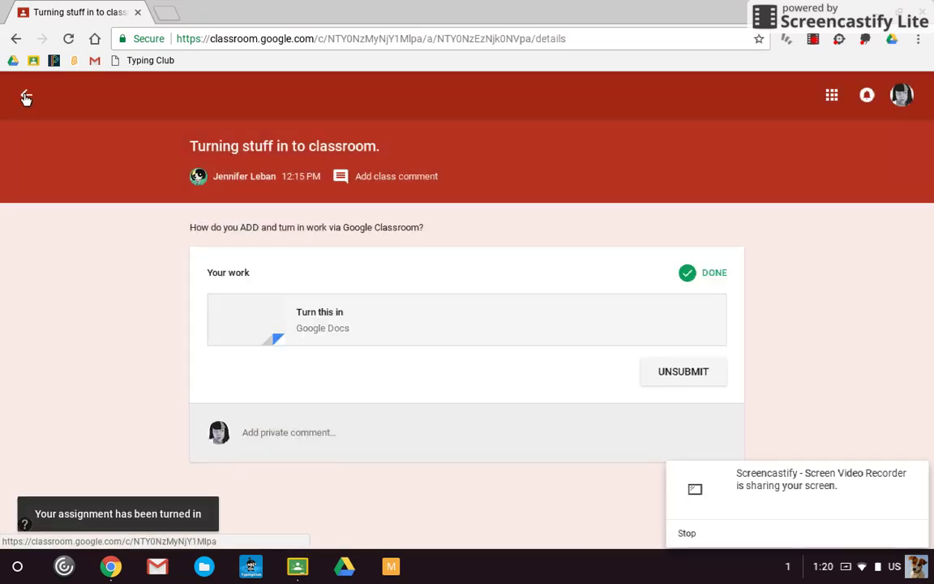
pyautogui.click(26, 98)
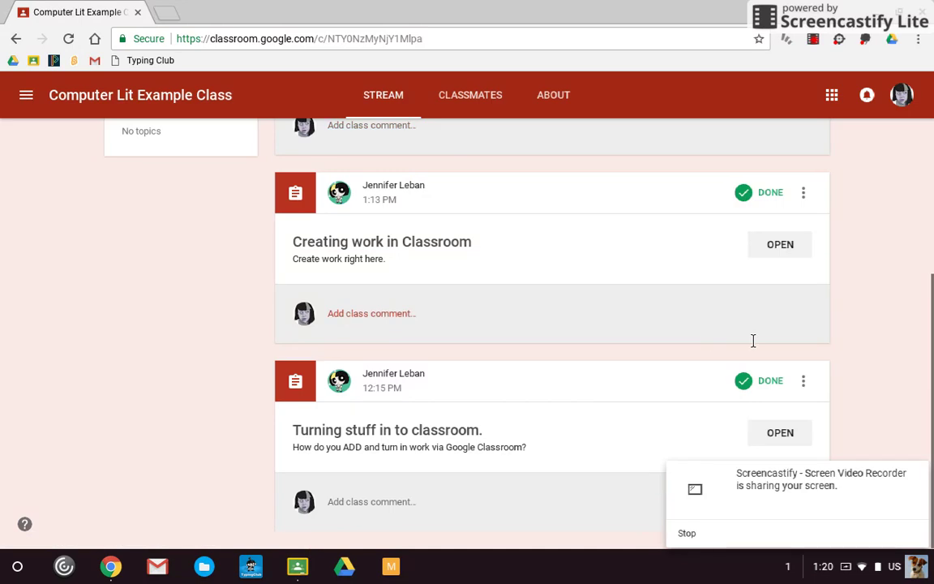
pyautogui.scroll(5, 760, 327)
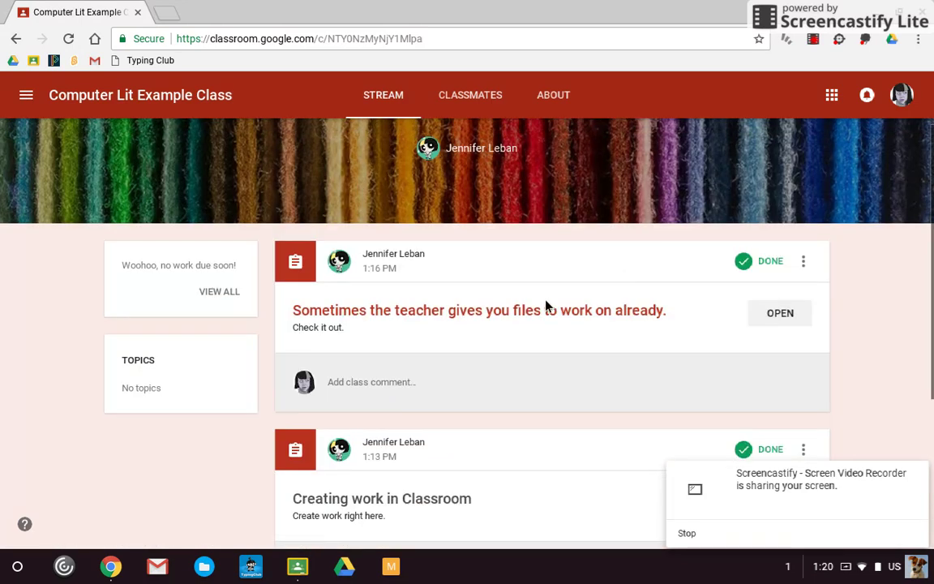
pyautogui.scroll(-3, 872, 316)
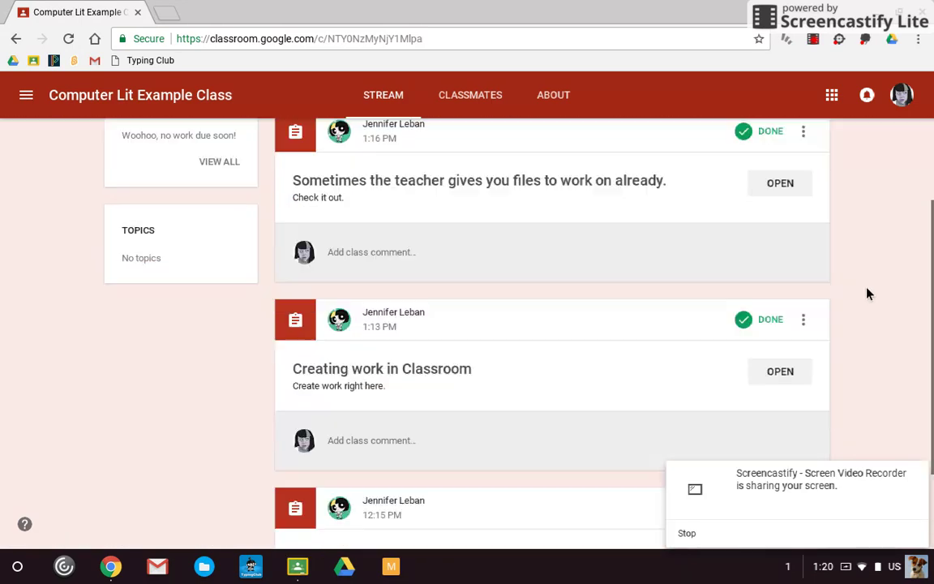